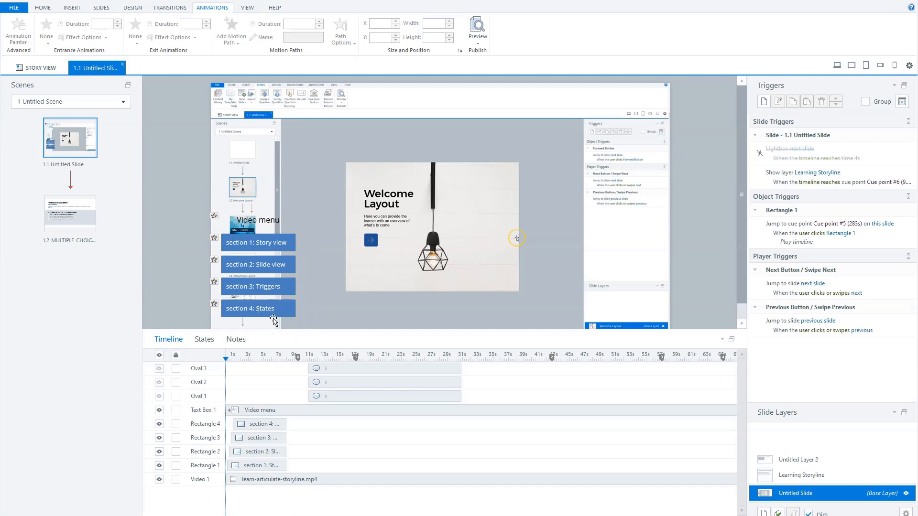
Select the section 1 Story view button and preview the slide, then close the preview.
left_click(270, 234)
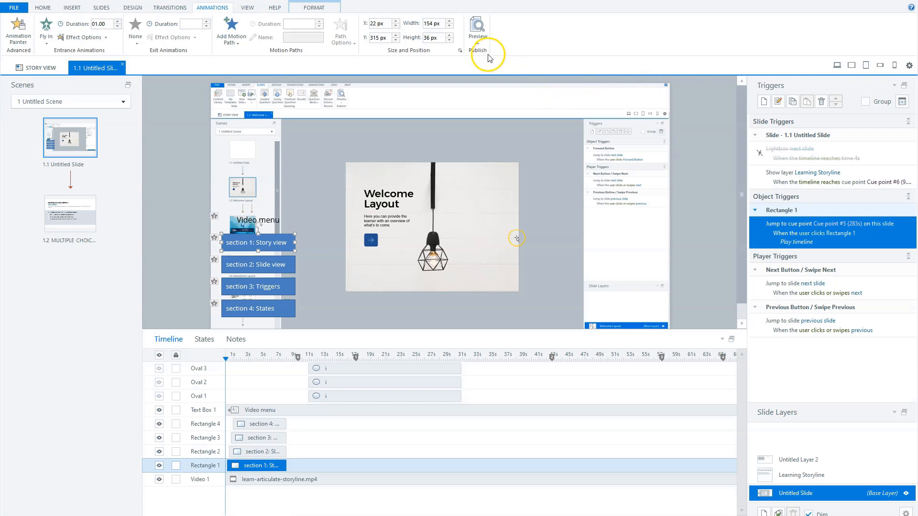
left_click(475, 42)
left_click(456, 53)
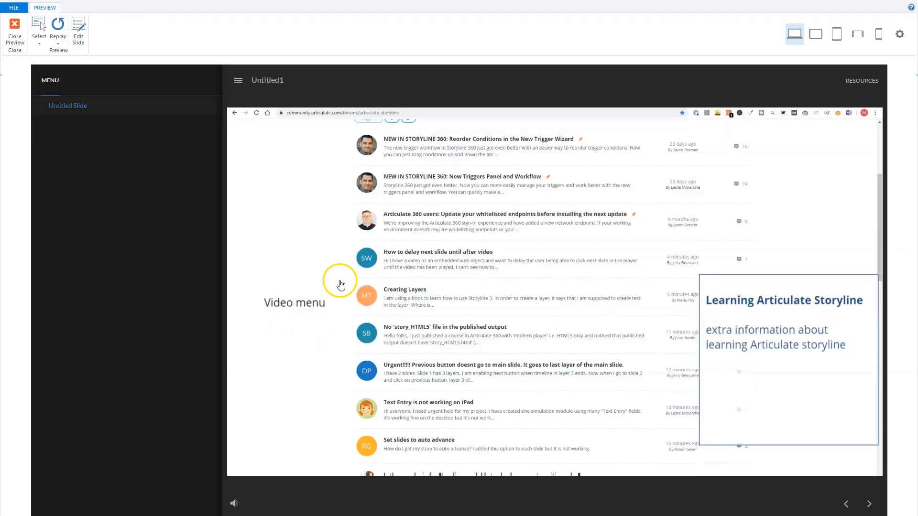
left_click(15, 42)
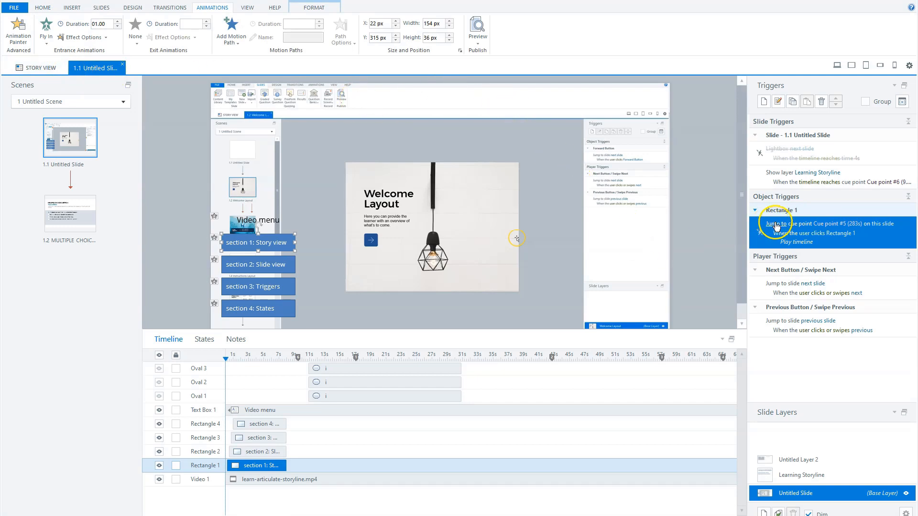
Edit the Rectangle 1 jump-to-cue-point trigger, toggling its Play timeline option, and confirm the wizard.
double_click(866, 236)
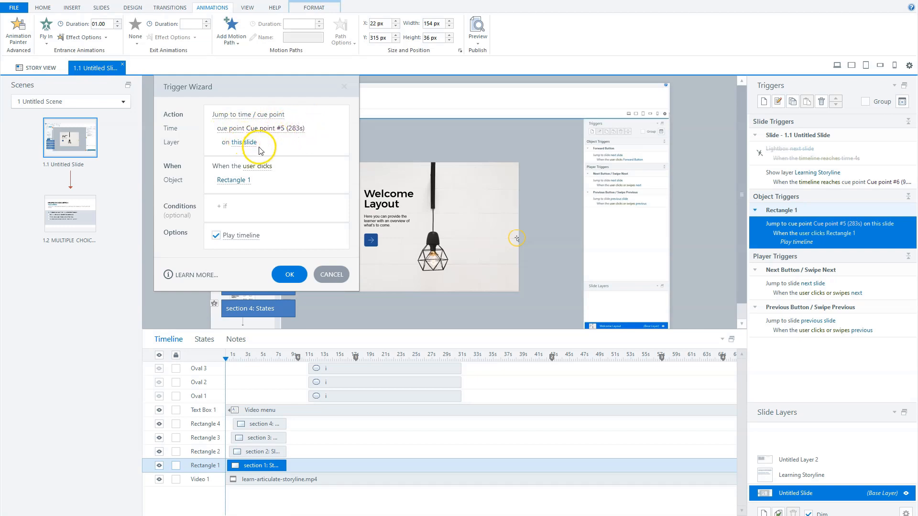
left_click(216, 235)
left_click(288, 274)
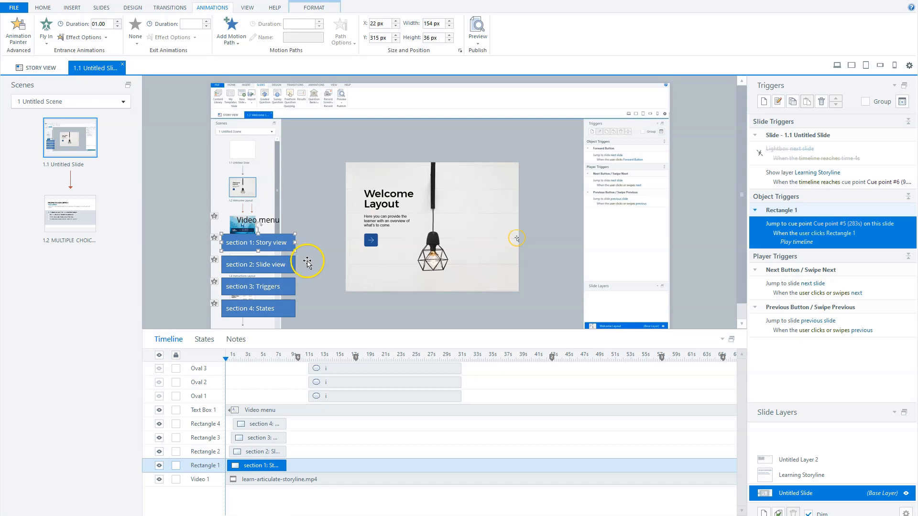
Hide the video menu text box and the four section rectangles on the timeline, keeping the three ovals visible.
left_click(160, 424)
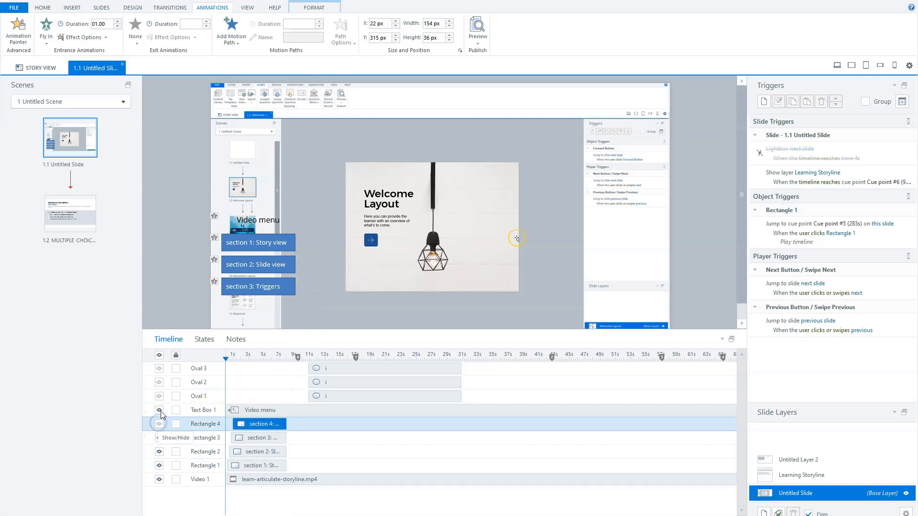
left_click(159, 409)
left_click(159, 437)
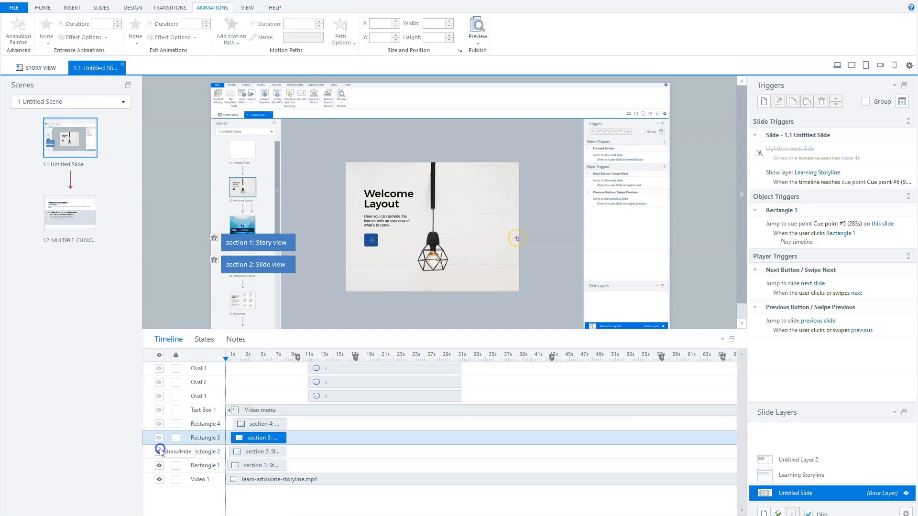
left_click(159, 451)
left_click(159, 465)
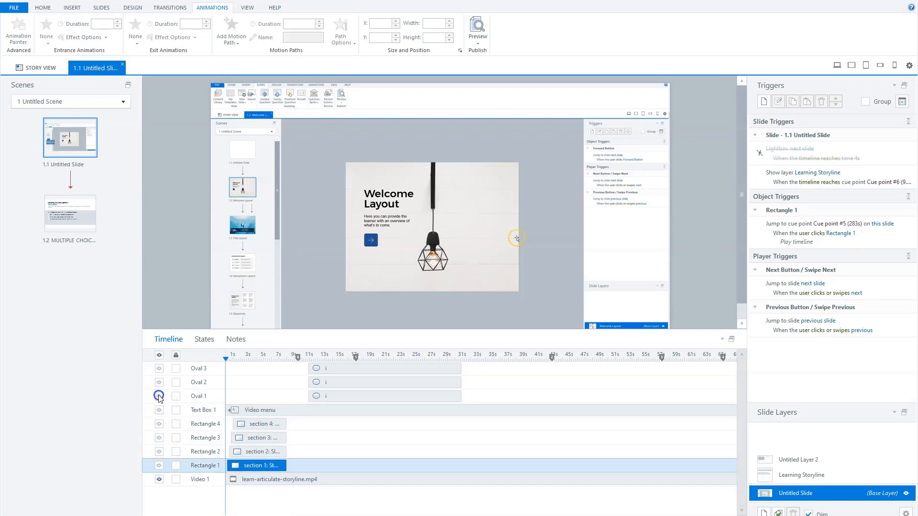
left_click(159, 396)
left_click(159, 381)
left_click(160, 356)
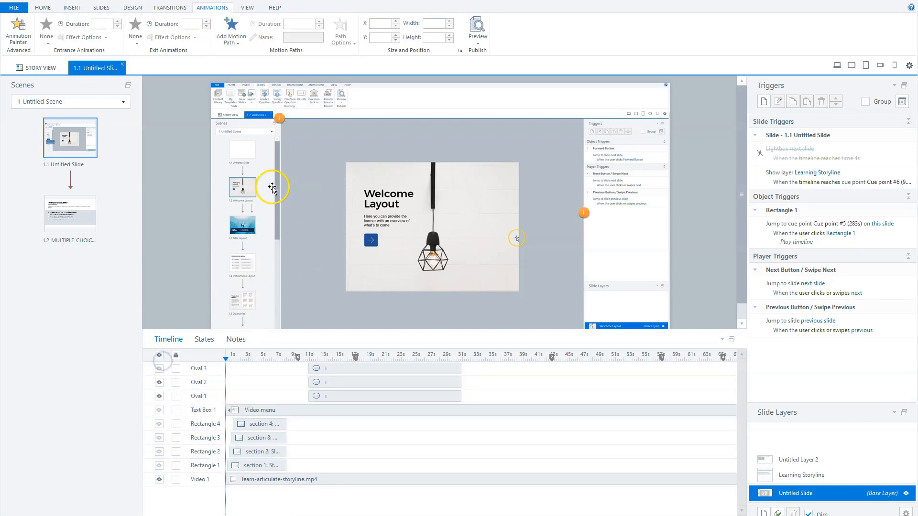
left_click_drag(576, 330, 573, 364)
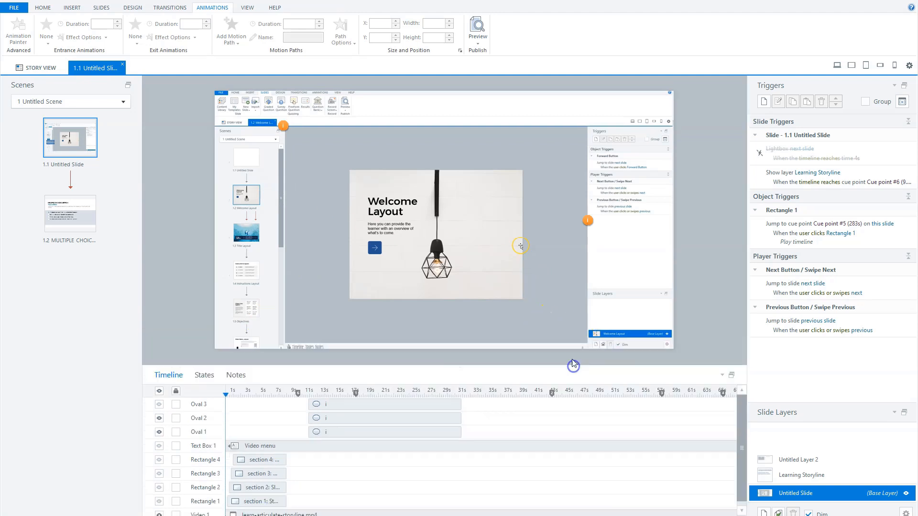
left_click(159, 406)
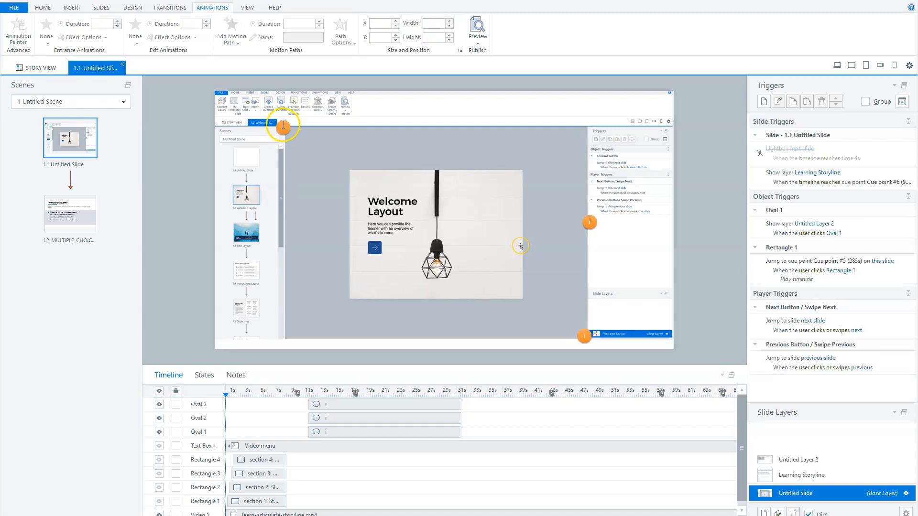
Select the first oval hotspot, open Untitled Layer 2 and review its slide layer properties.
left_click(282, 127)
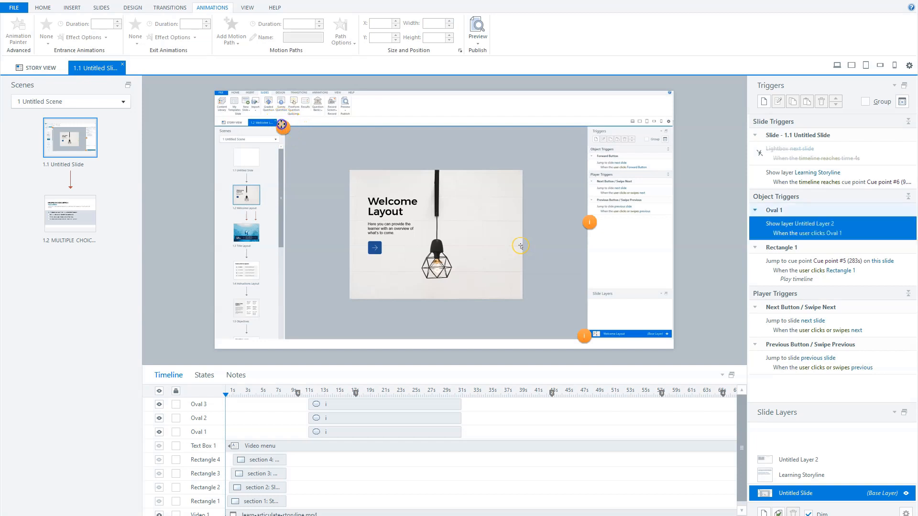
left_click(800, 460)
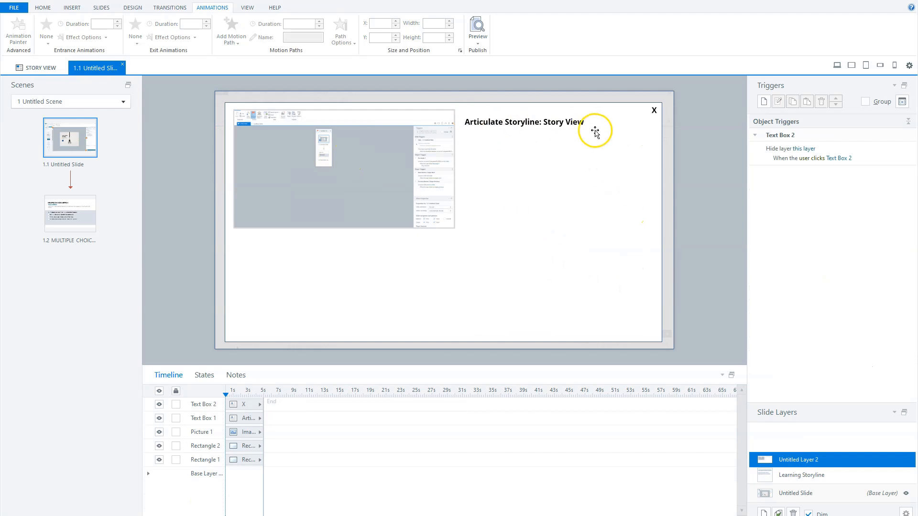
right_click(838, 460)
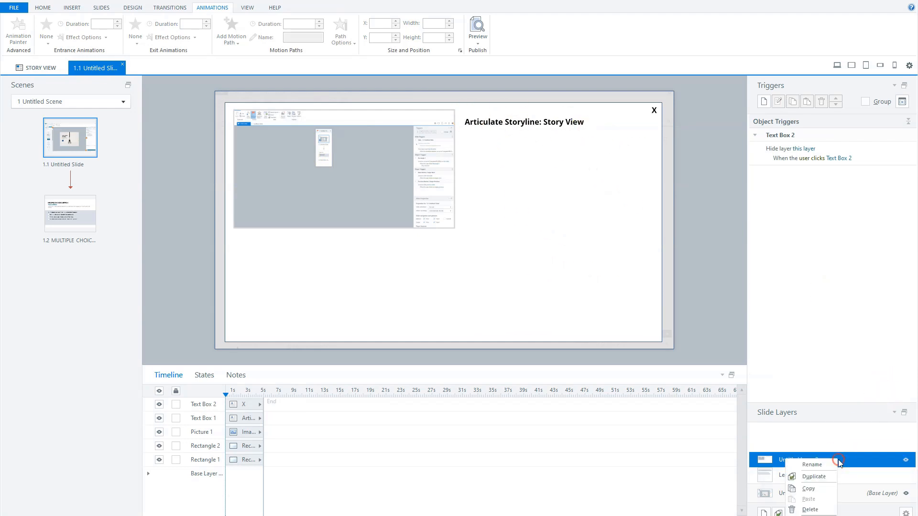
left_click(814, 515)
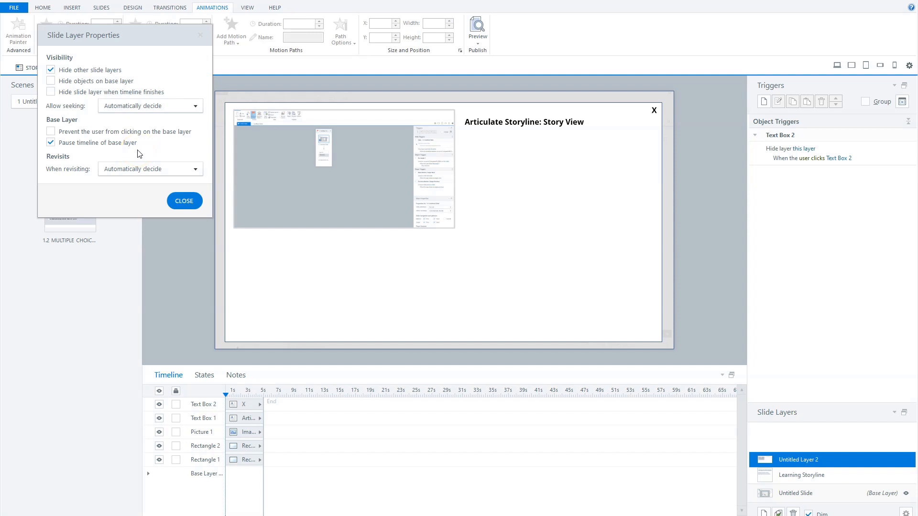
left_click(180, 199)
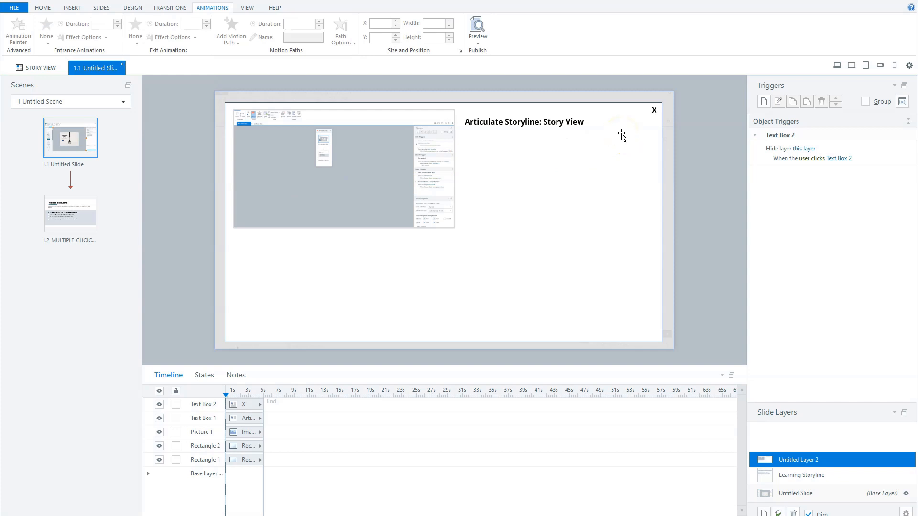
Return to slide 1.1 and enable its disabled Lightbox next slide trigger.
left_click(636, 143)
left_click(712, 299)
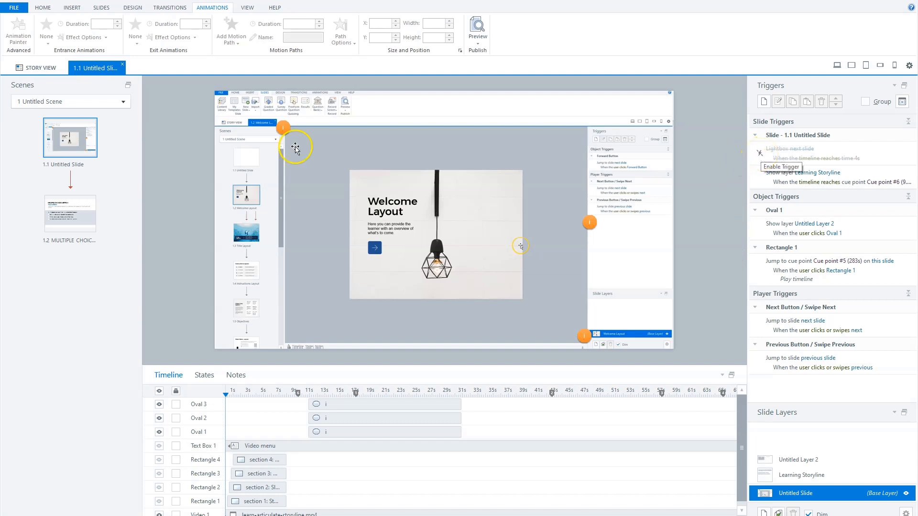
left_click(60, 208)
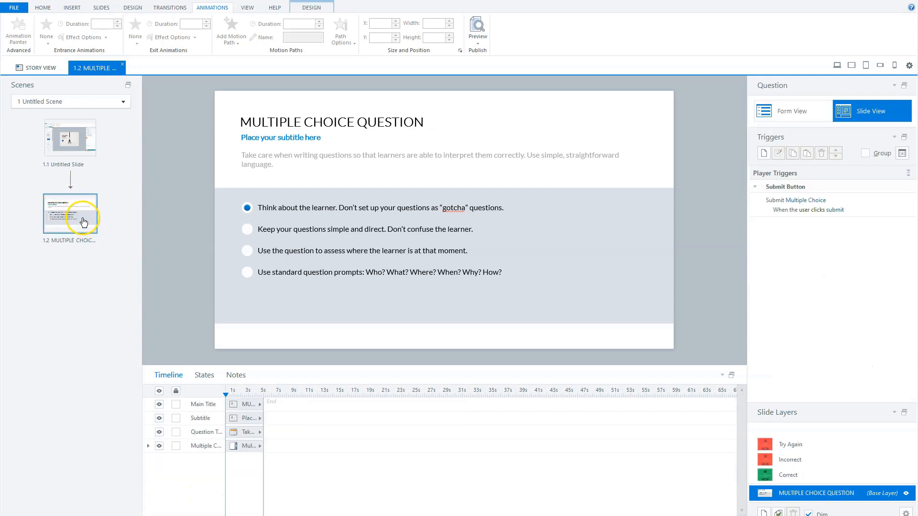
left_click(73, 152)
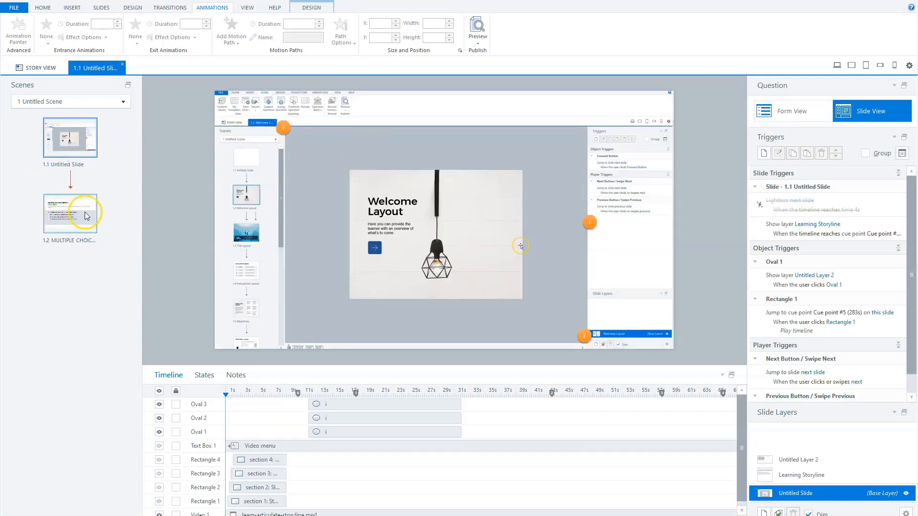
left_click(760, 153)
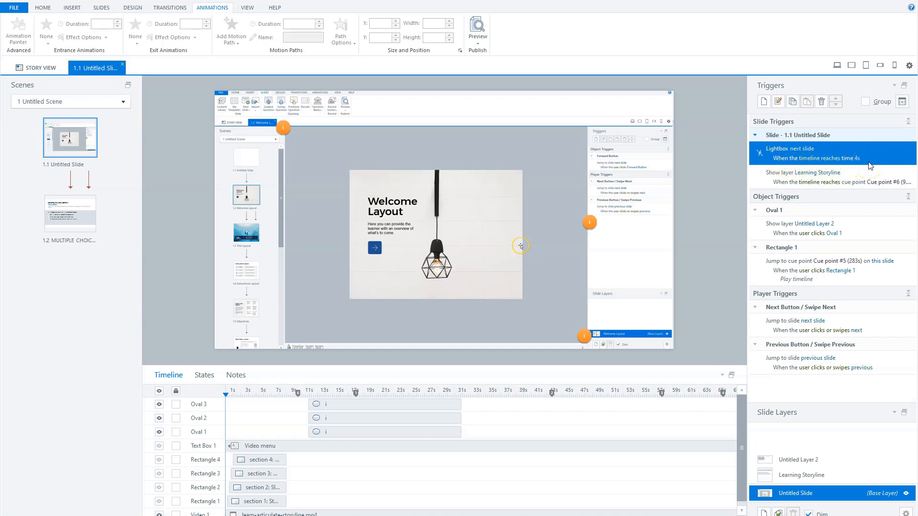
Preview this scene.
key("alt")
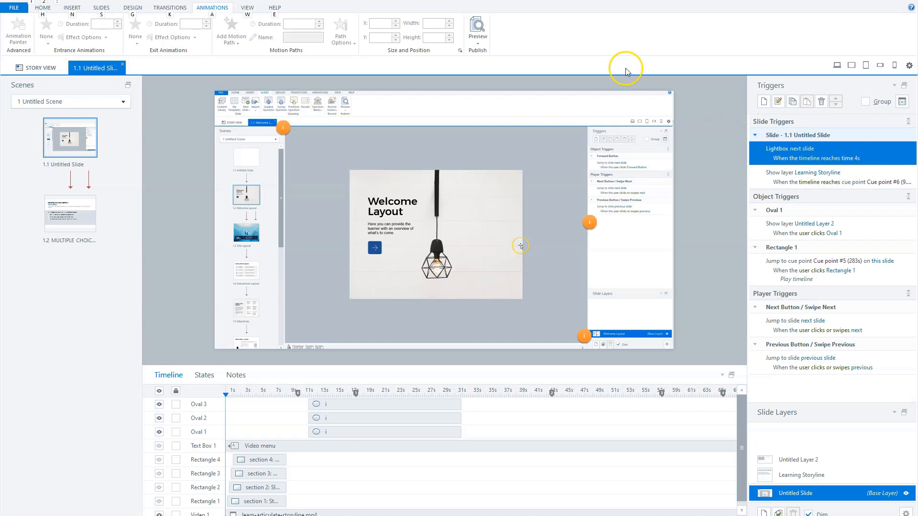
left_click(480, 43)
left_click(473, 51)
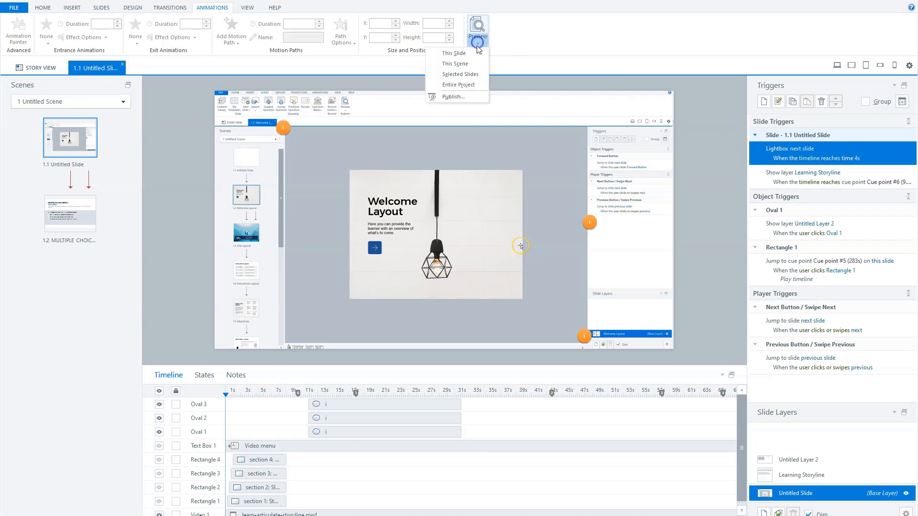
left_click(467, 64)
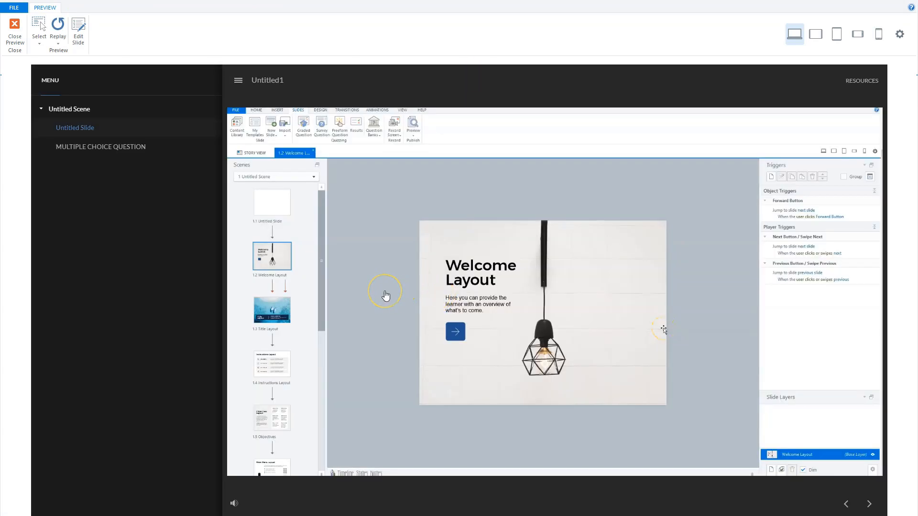
Pick answers in the lightboxed multiple choice question, then close the lightbox.
left_click(386, 296)
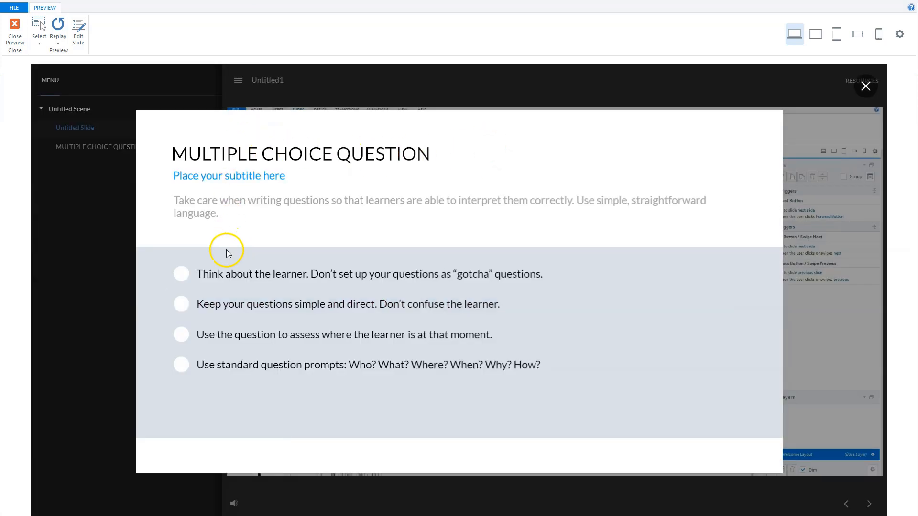
left_click(179, 276)
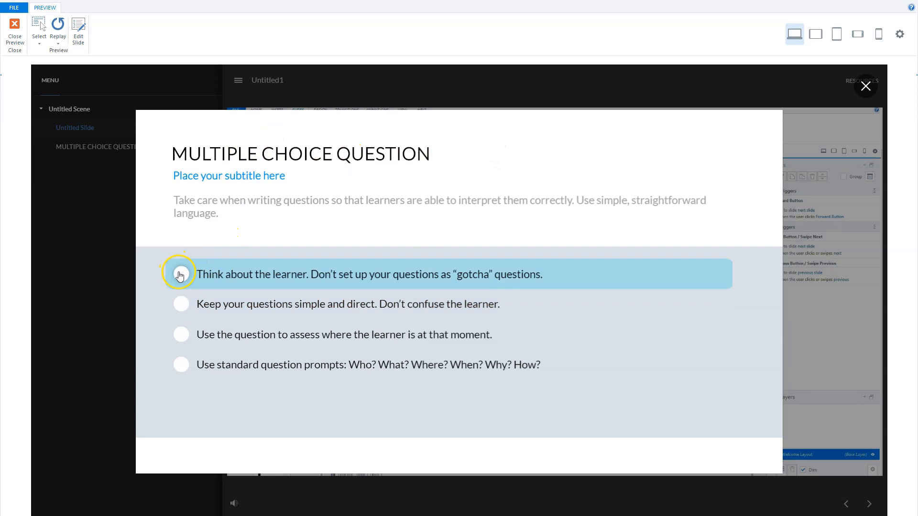
left_click(181, 304)
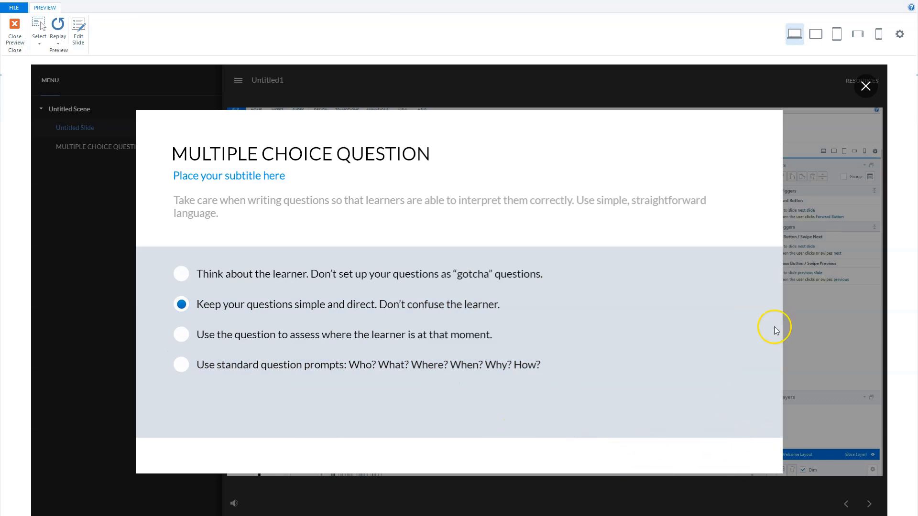
left_click(865, 86)
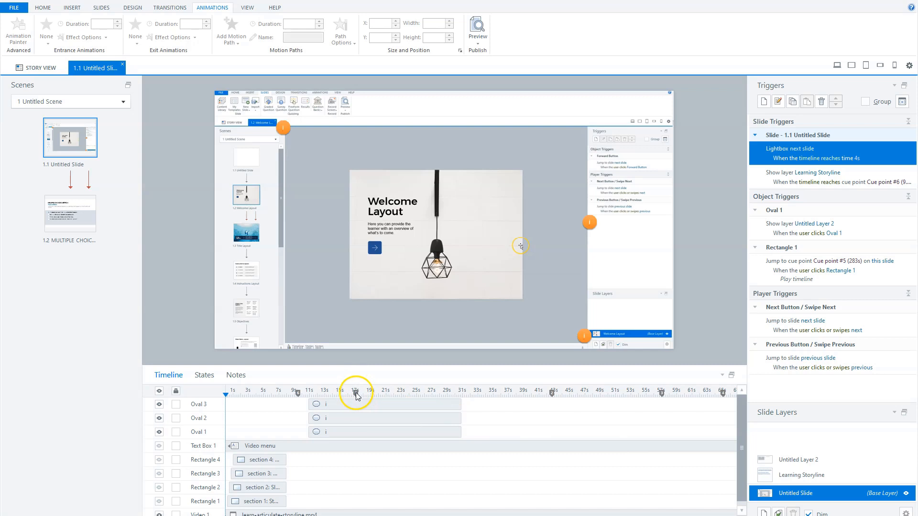
Open the Learning Storyline layer, select its text rectangle, and return to the base layer.
left_click(819, 475)
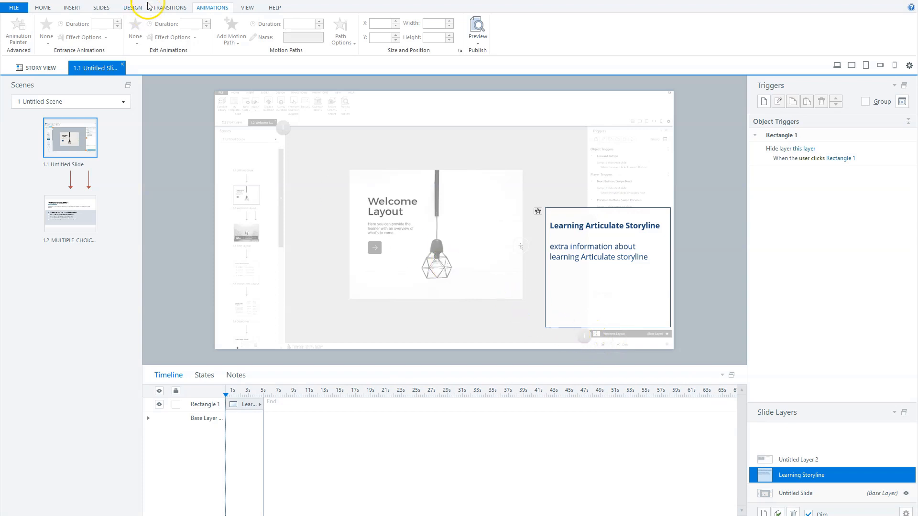
left_click(247, 402)
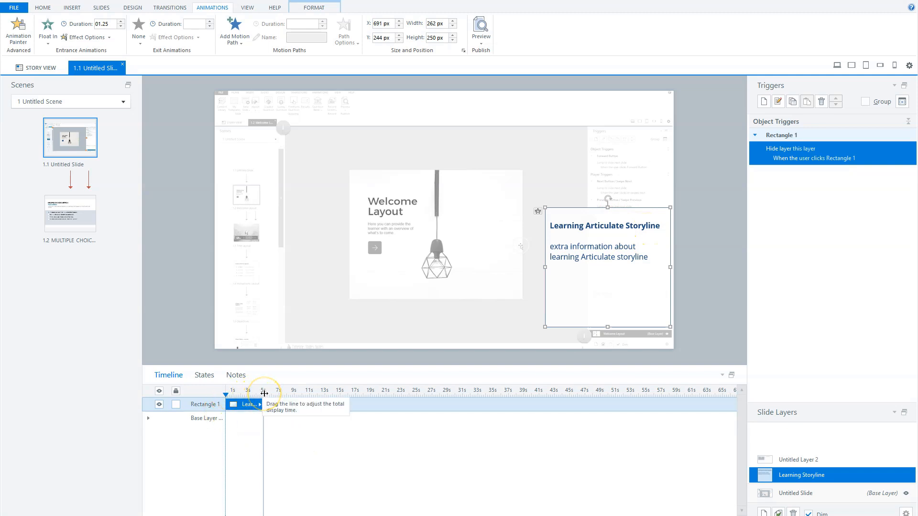
left_click(665, 219)
left_click(799, 495)
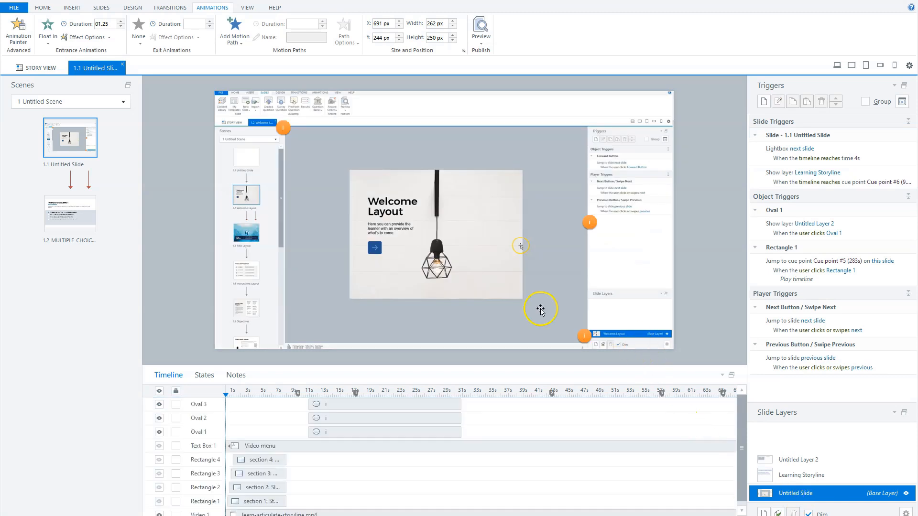